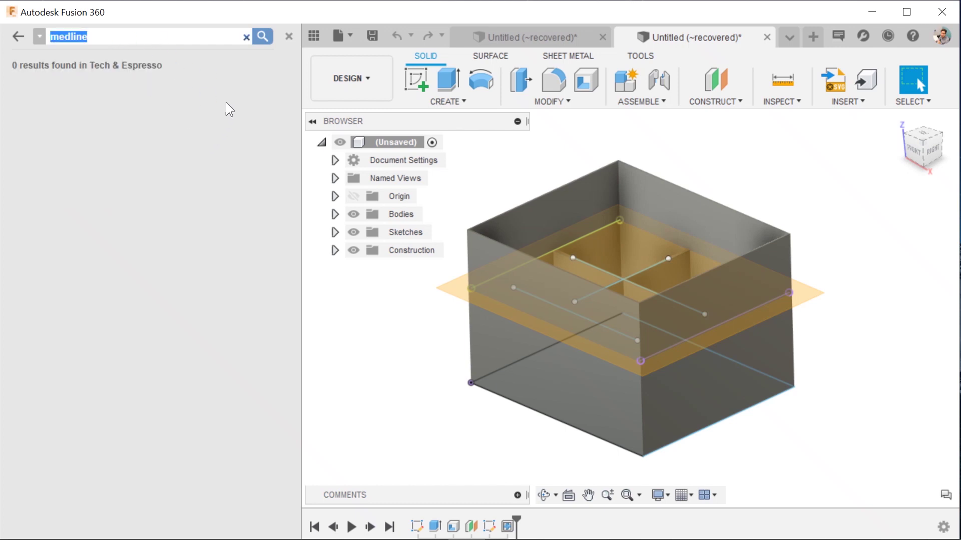
# Replace the previous search term and search the Tech & Espresso project for "door"
pyautogui.click(247, 37)
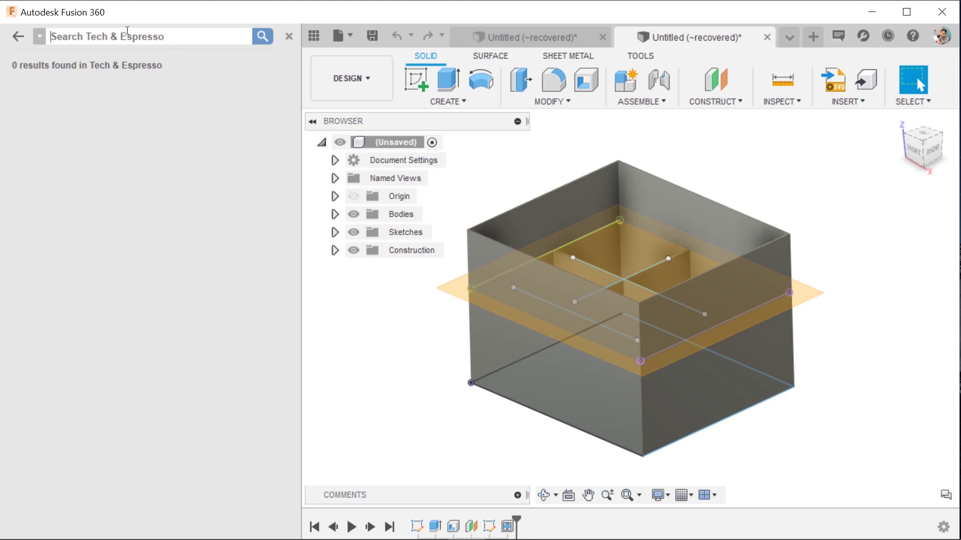
pyautogui.write('door')
pyautogui.press('Return')
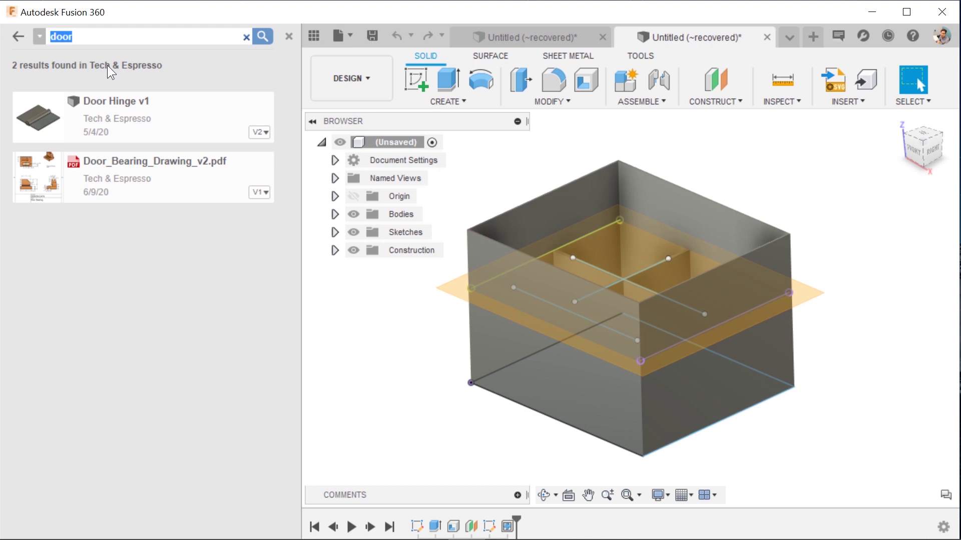
# Clear the search, leave the search results and go back to the list of all projects
pyautogui.click(246, 38)
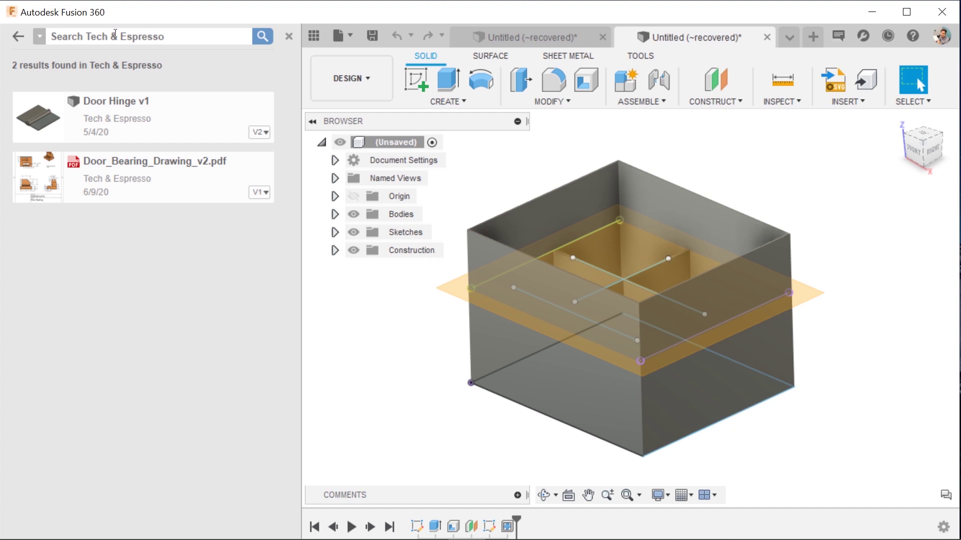
pyautogui.click(21, 33)
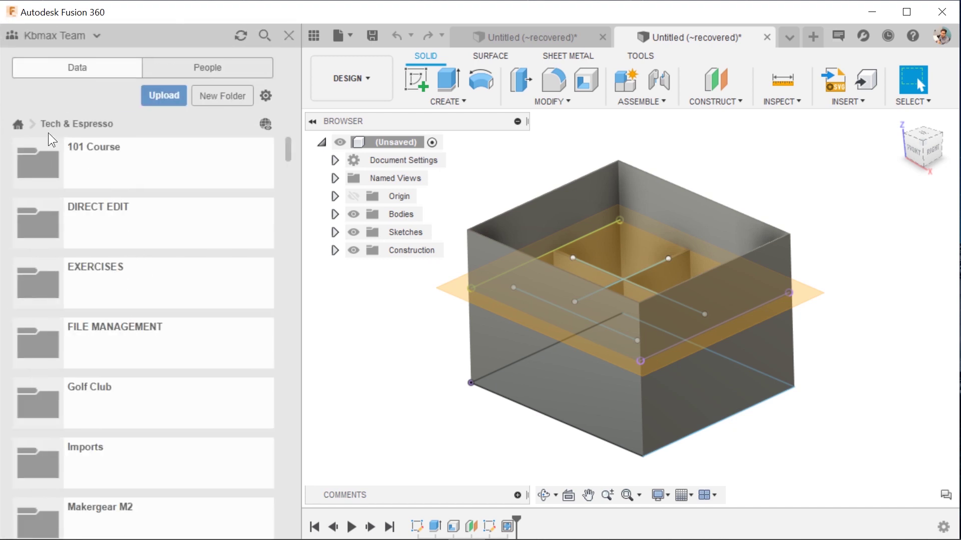
pyautogui.click(23, 124)
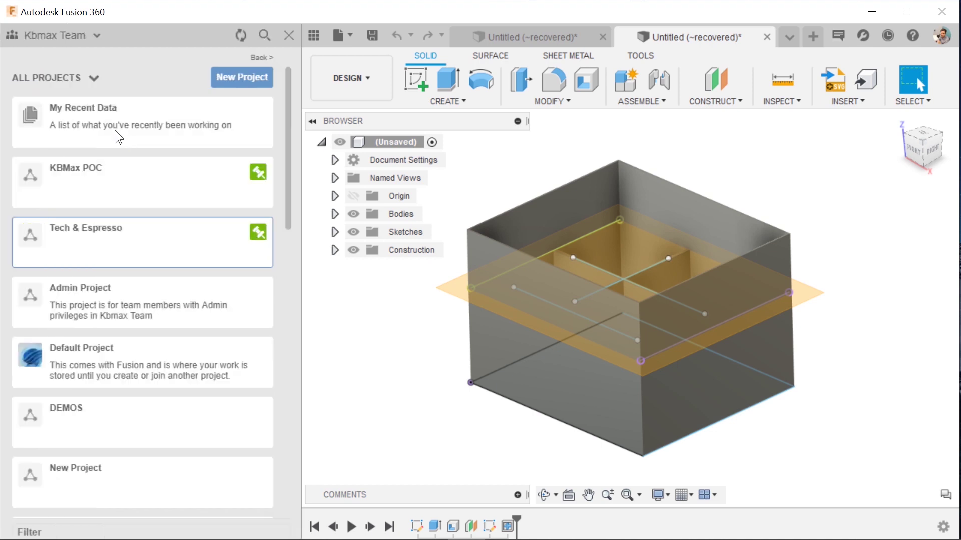
# Widen the search scope to All Data, search for "door" and close the data panel
pyautogui.click(267, 33)
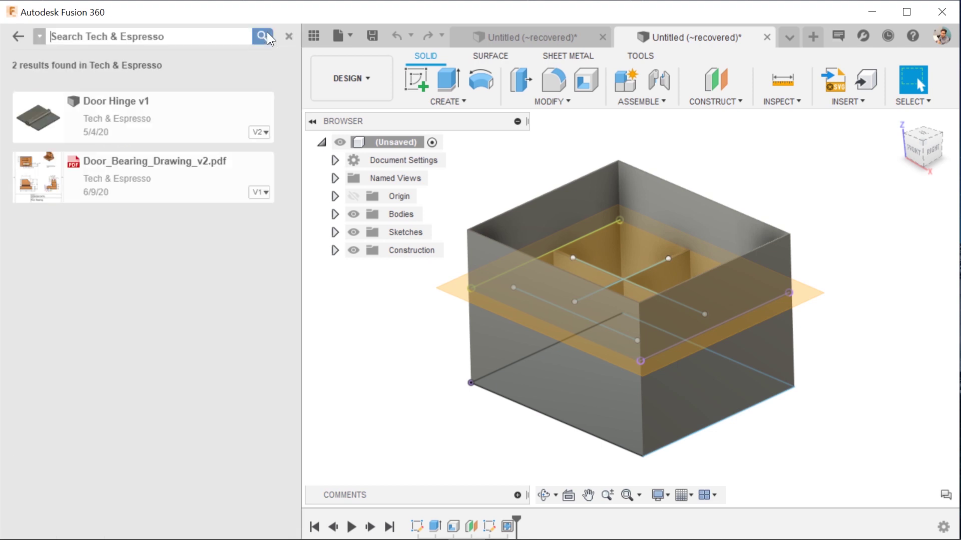
pyautogui.click(132, 38)
pyautogui.click(40, 36)
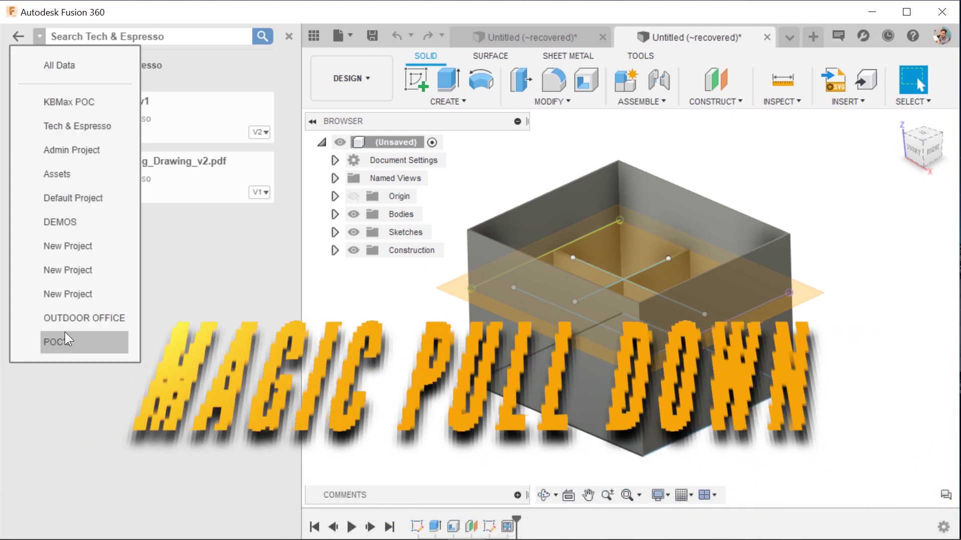
pyautogui.click(74, 70)
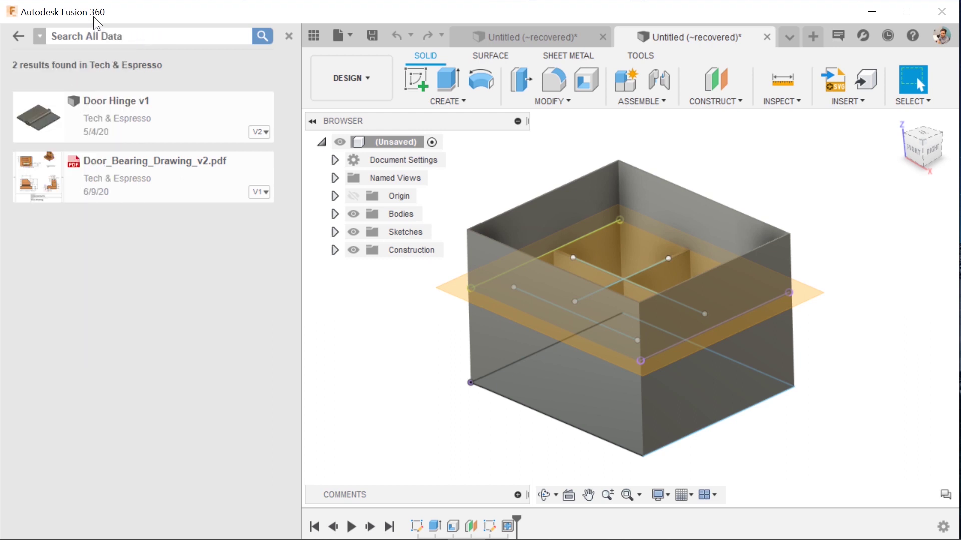
pyautogui.write('door')
pyautogui.press('Return')
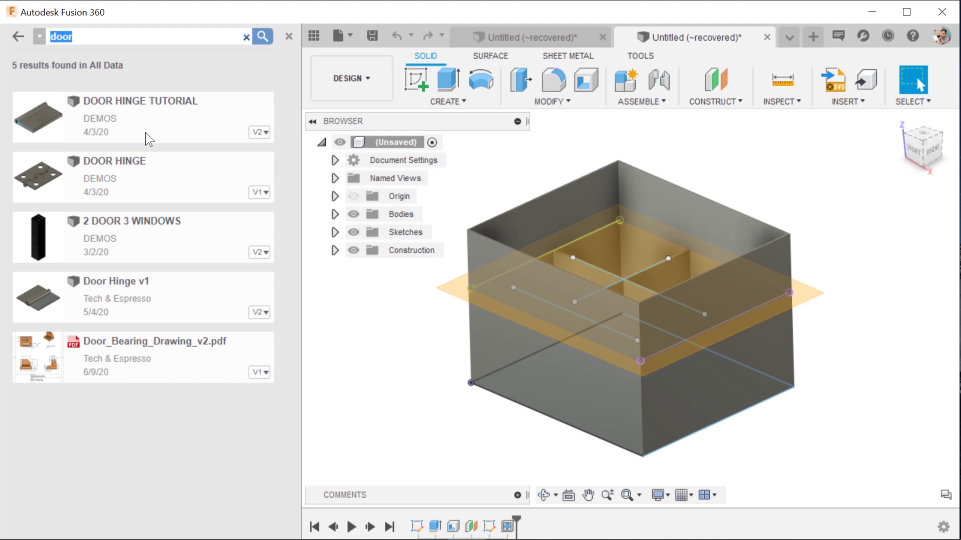
pyautogui.click(288, 36)
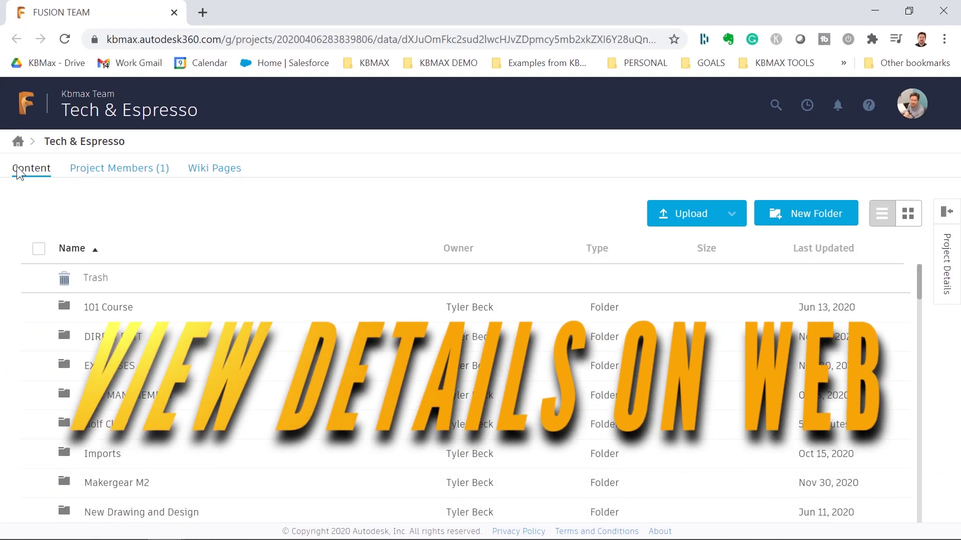
# Go from the Tech & Espresso project page to the team home page and search it for "door"
pyautogui.click(18, 142)
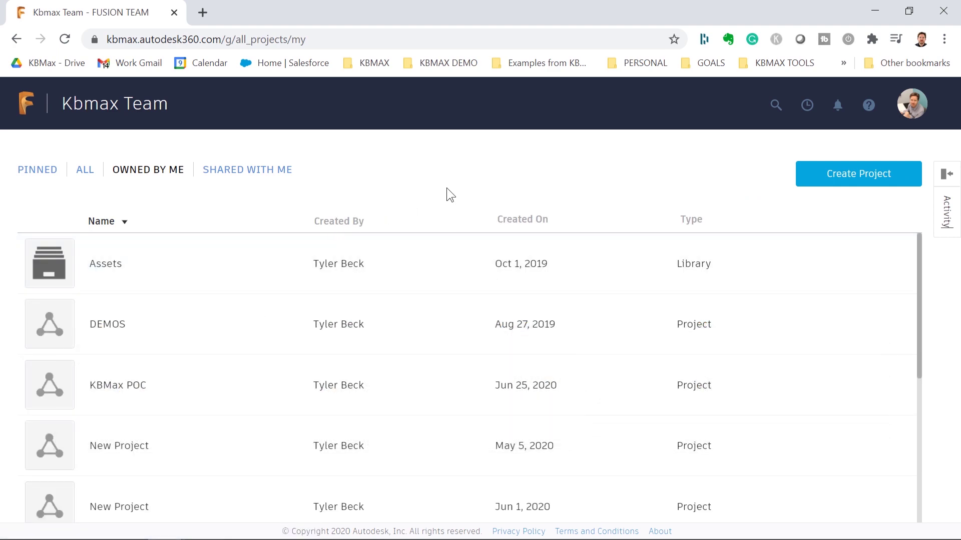
pyautogui.click(776, 106)
pyautogui.write('door')
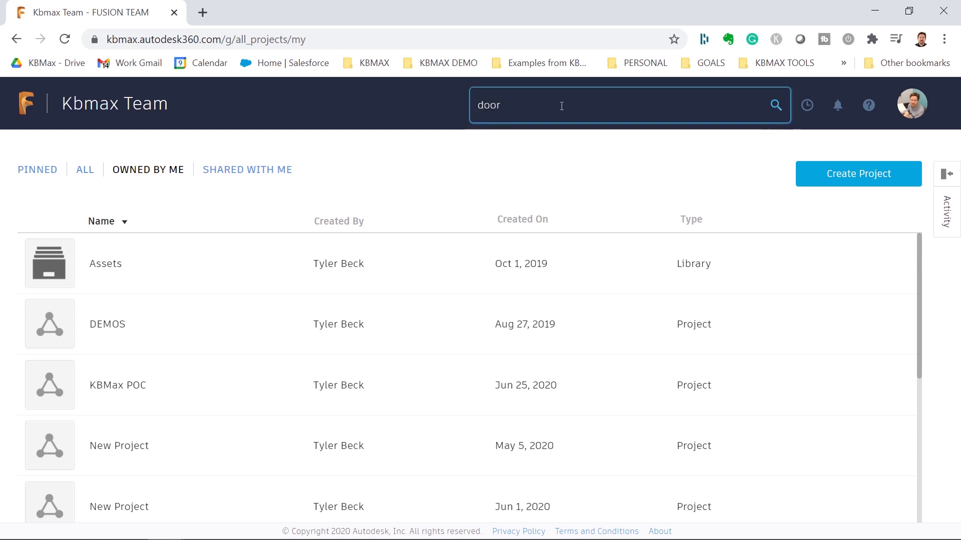
pyautogui.click(776, 106)
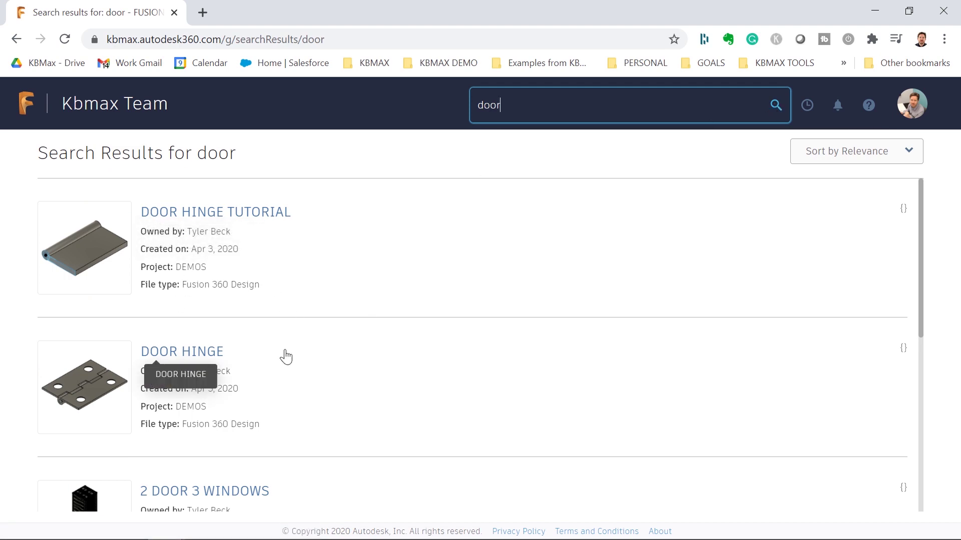
# Look through the web search results for "door" and check the available sort orders
pyautogui.scroll(-6, 285, 356)
pyautogui.scroll(4, 293, 364)
pyautogui.scroll(3, 293, 364)
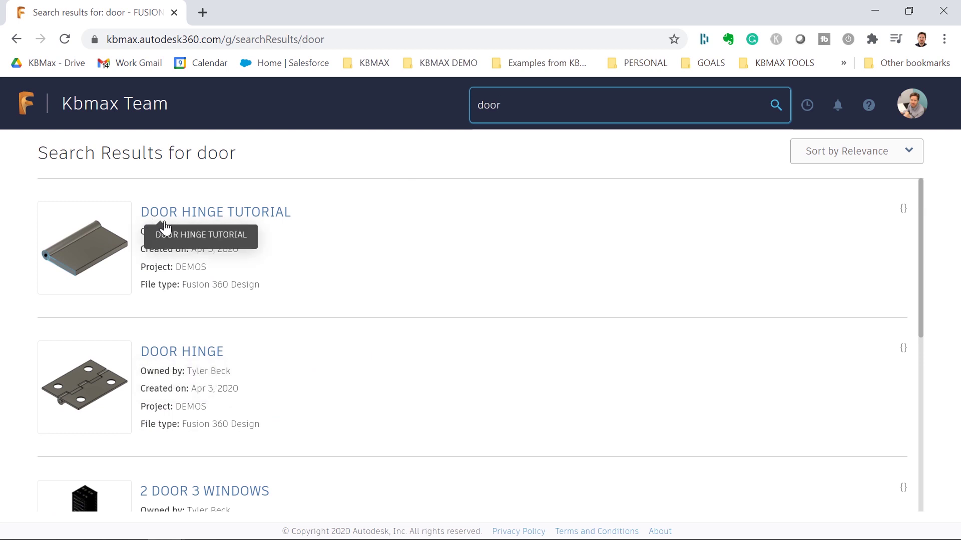
pyautogui.click(824, 157)
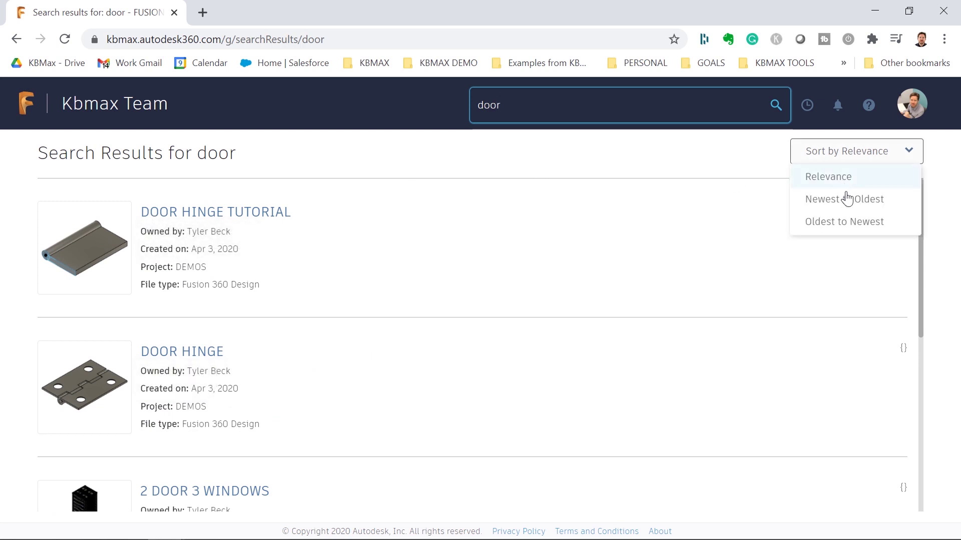
pyautogui.click(76, 107)
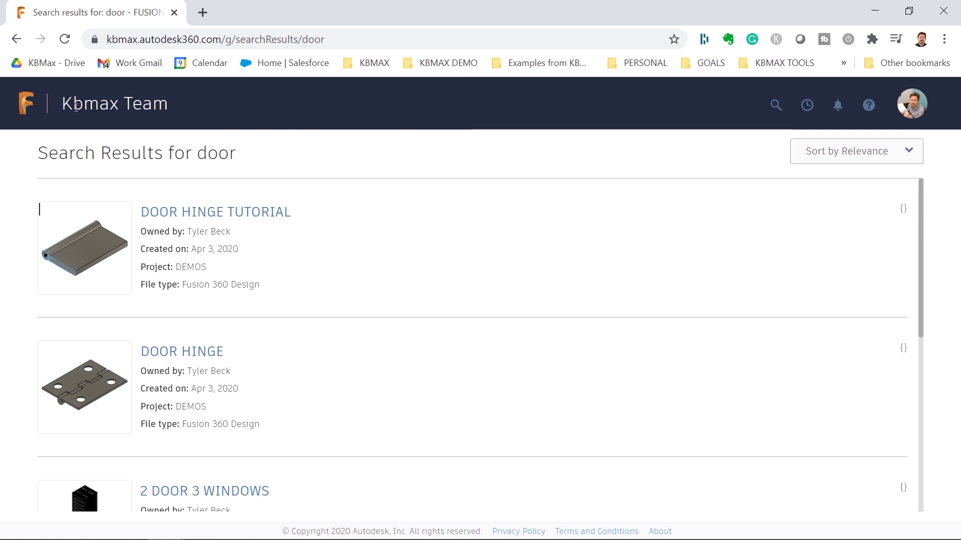
# Return to the team's project list and compare the projects shared with me, all projects and those owned by me
pyautogui.click(26, 103)
pyautogui.scroll(-3, 168, 332)
pyautogui.scroll(3, 180, 300)
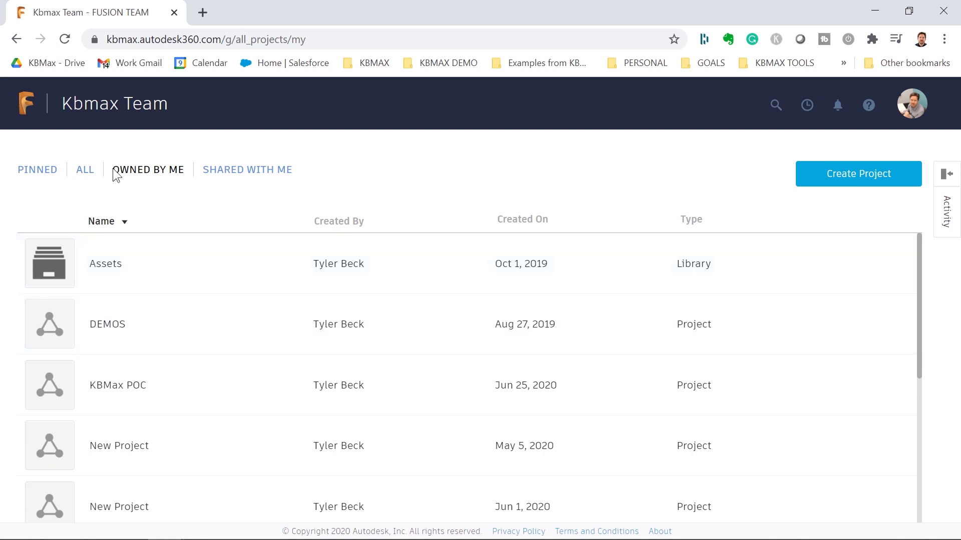
pyautogui.click(239, 175)
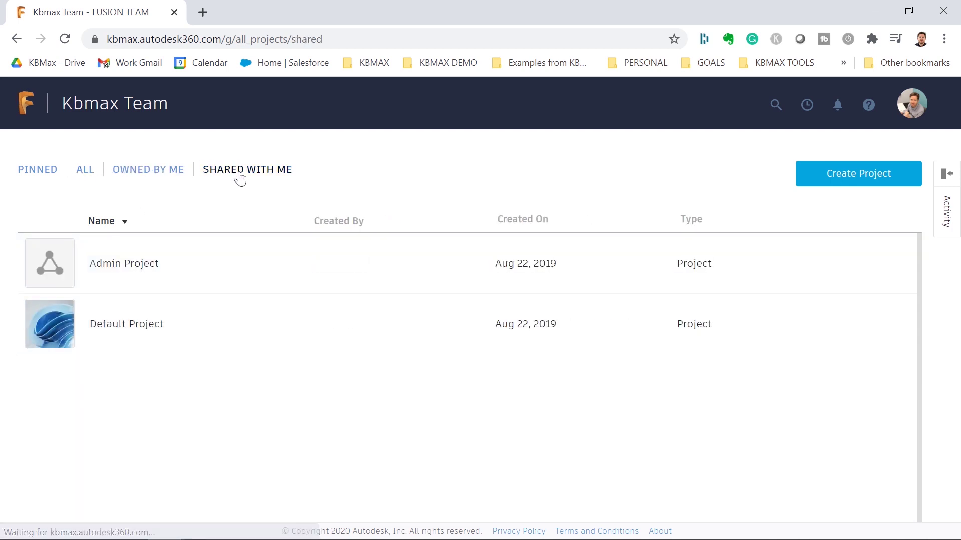
pyautogui.click(86, 175)
pyautogui.click(160, 176)
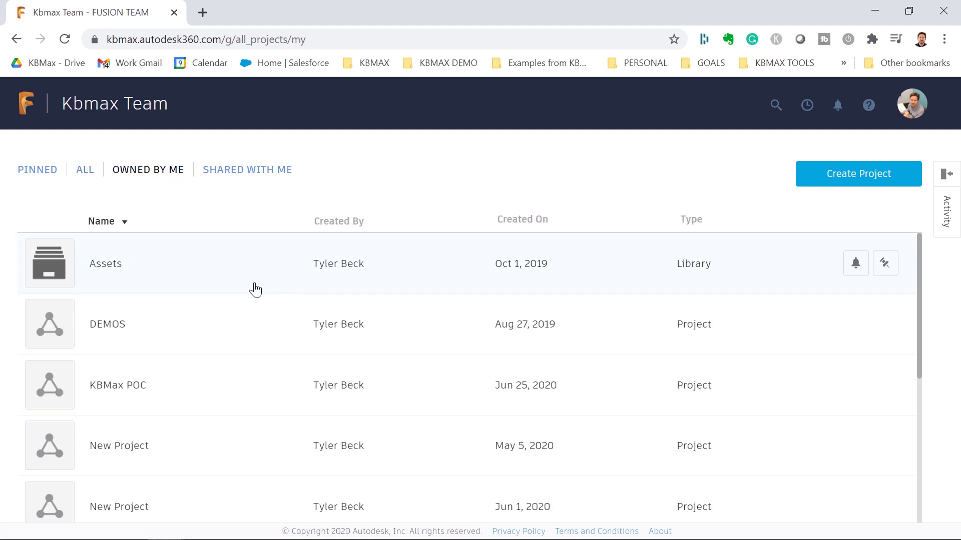
# Open the Tech & Espresso project from the list of owned projects
pyautogui.scroll(-3, 173, 330)
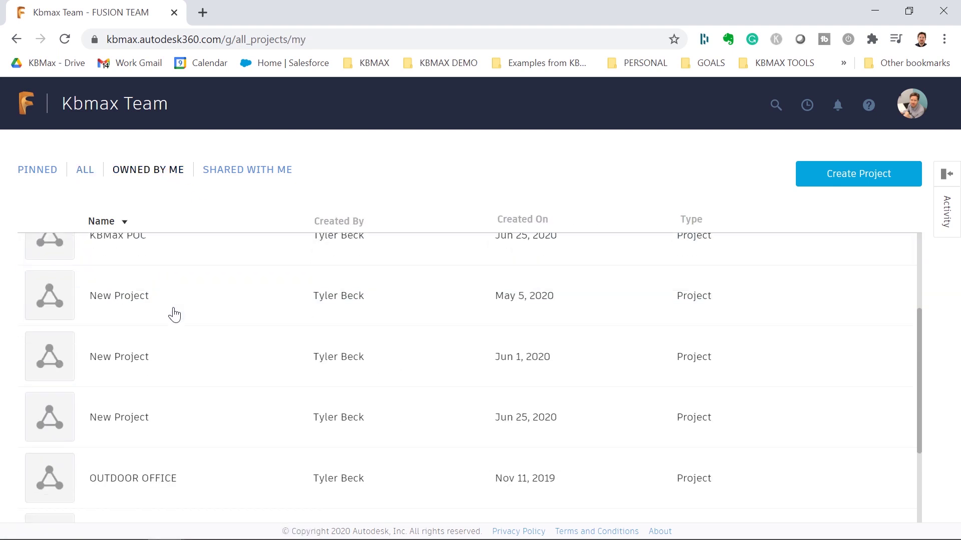
pyautogui.scroll(-3, 174, 331)
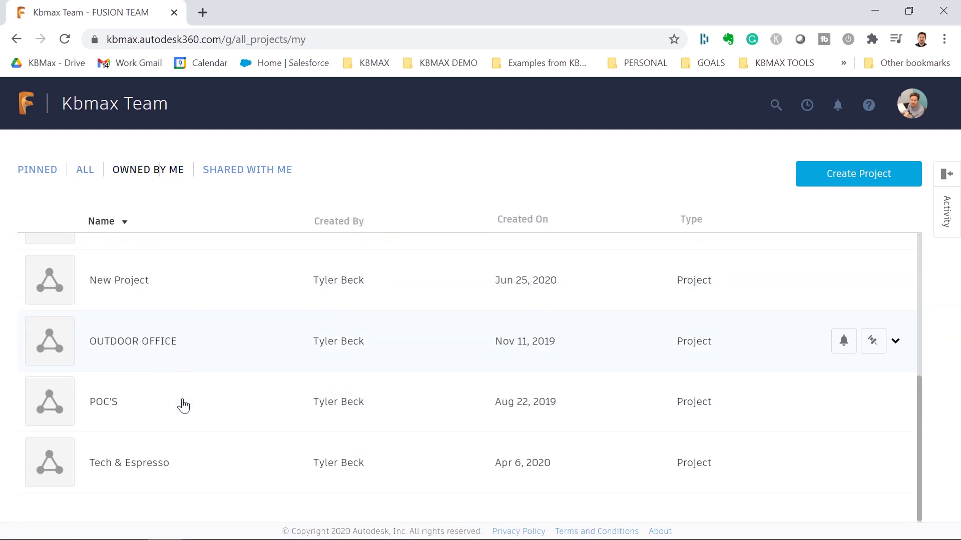
pyautogui.click(158, 459)
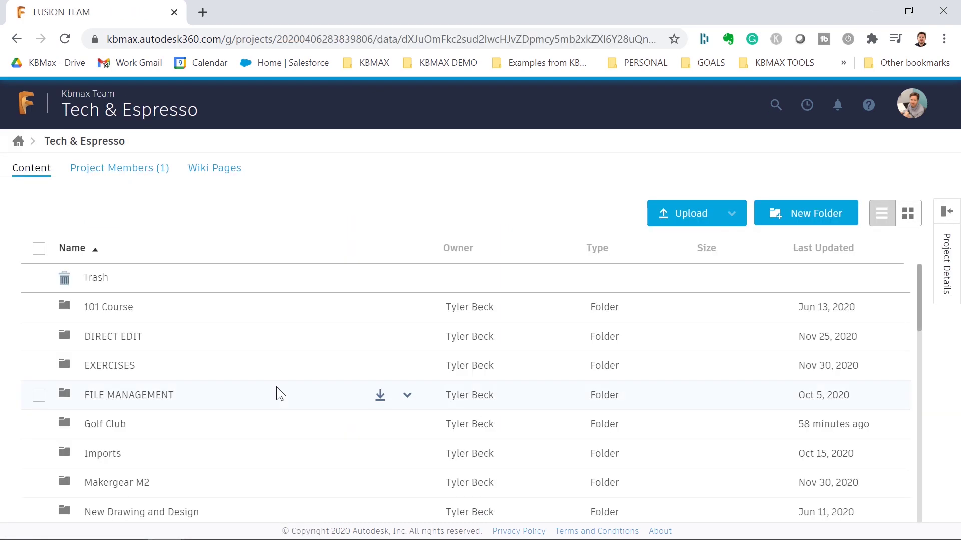
# Sort the Tech & Espresso content by last updated, newest first, and browse its files
pyautogui.scroll(-6, 277, 390)
pyautogui.scroll(-4, 278, 396)
pyautogui.scroll(12, 280, 397)
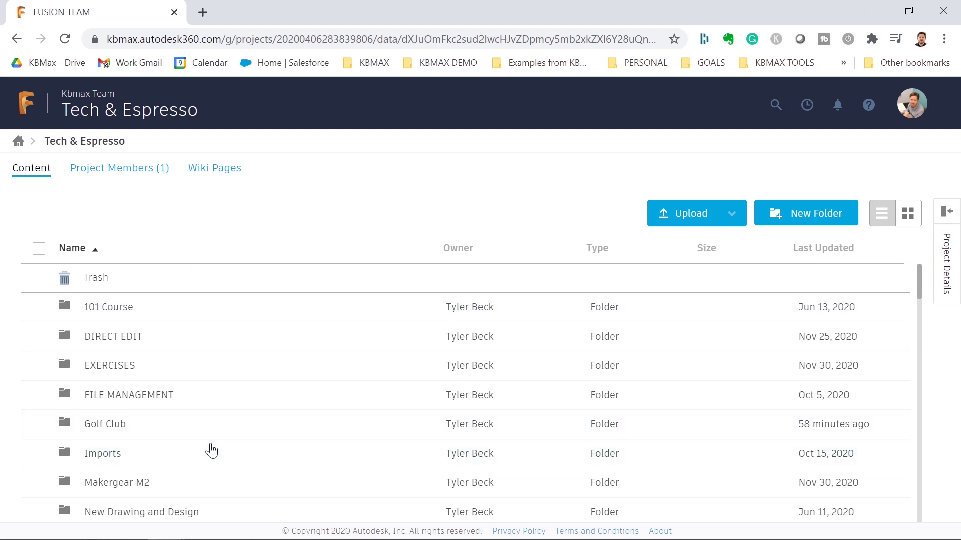
pyautogui.scroll(-9, 211, 451)
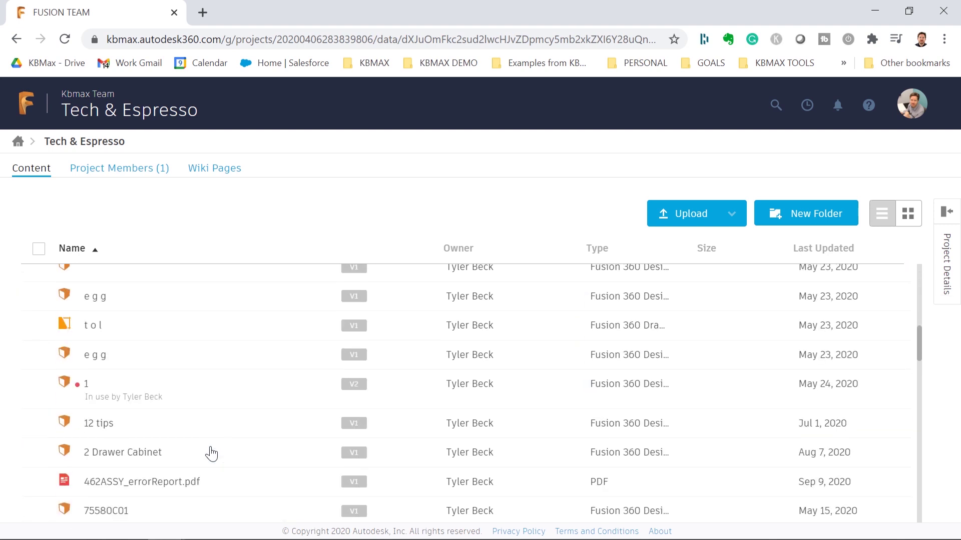
pyautogui.click(841, 250)
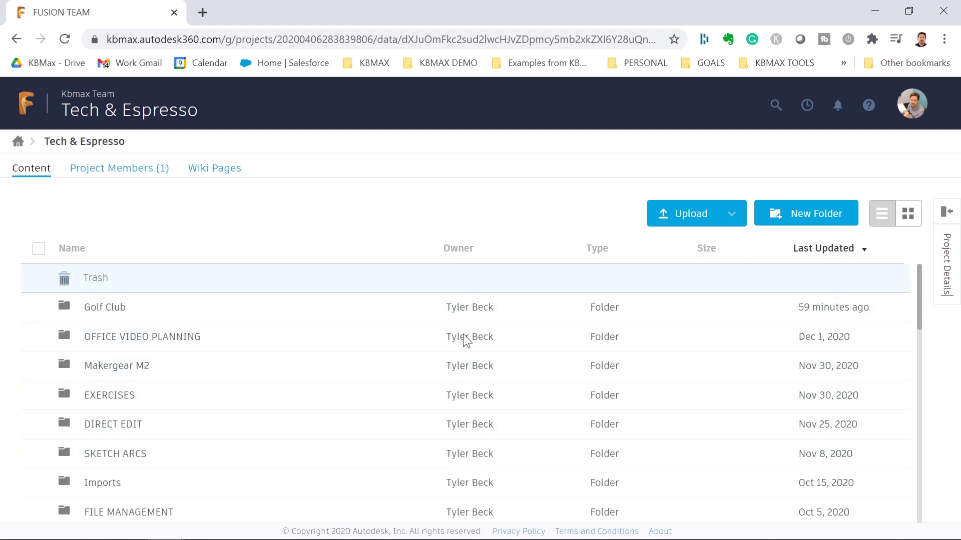
pyautogui.scroll(-1, 365, 437)
pyautogui.scroll(-10, 365, 437)
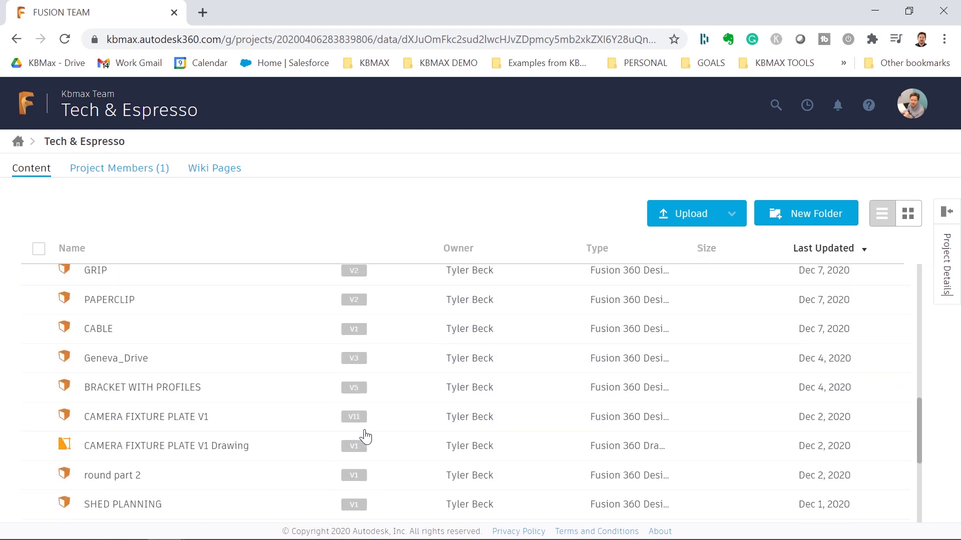
pyautogui.scroll(2, 365, 436)
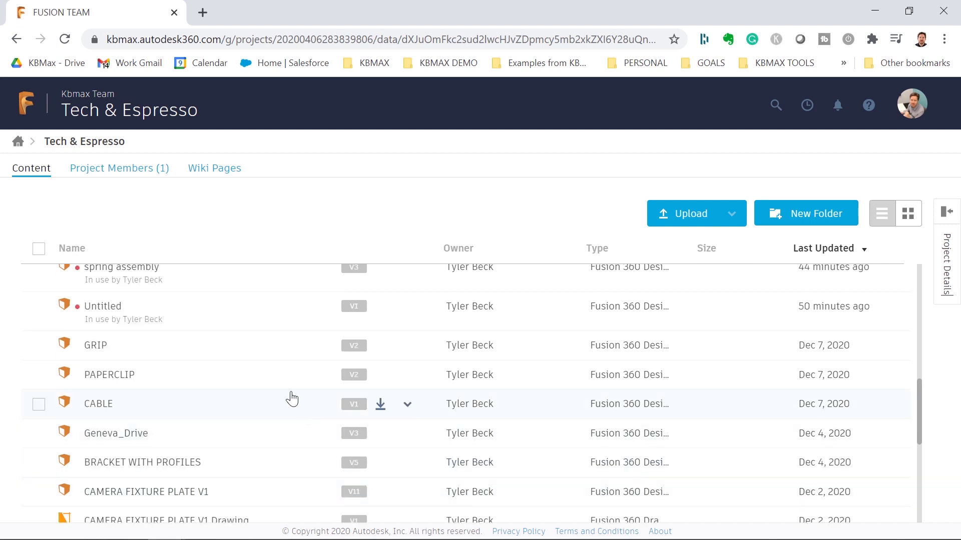
# Display the project content as a thumbnail grid and look over the recent designs
pyautogui.click(908, 216)
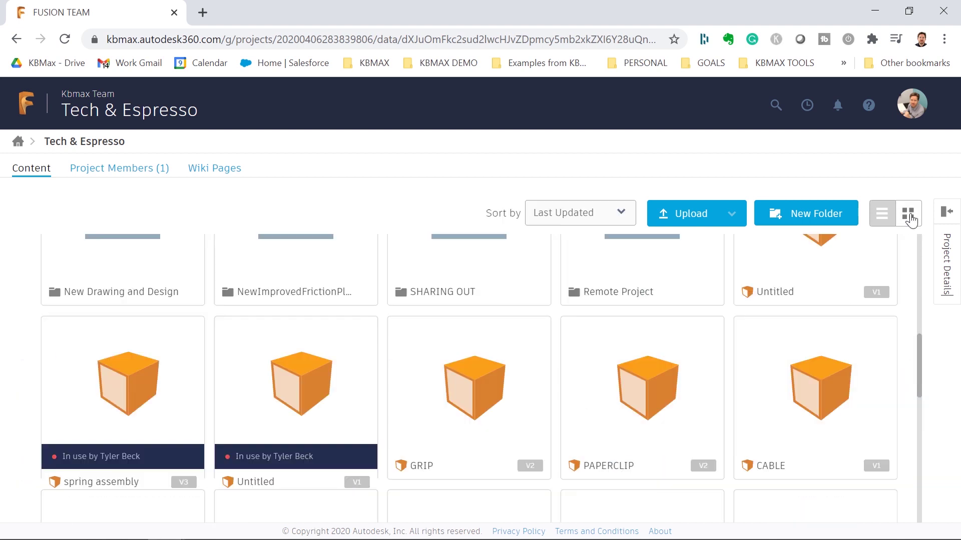
pyautogui.scroll(3, 405, 376)
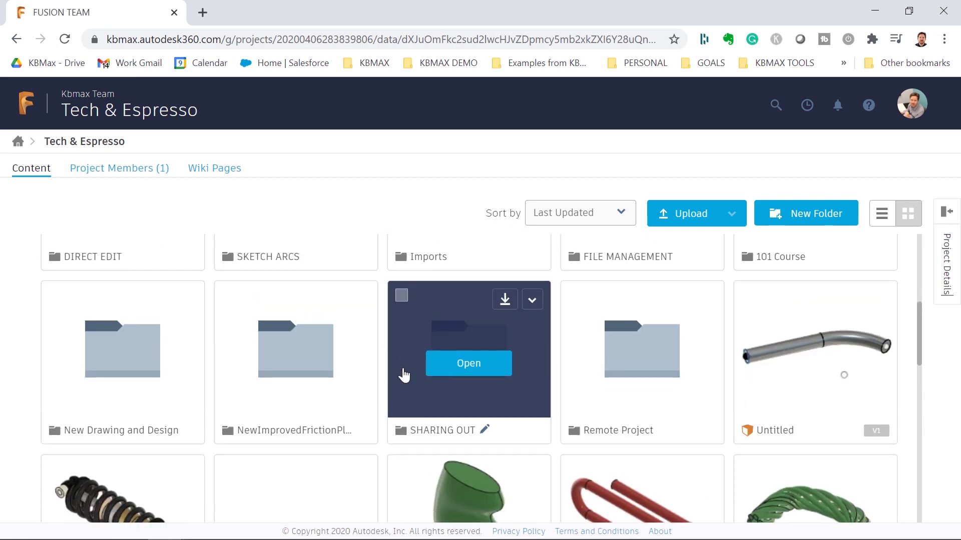
pyautogui.scroll(-4, 404, 376)
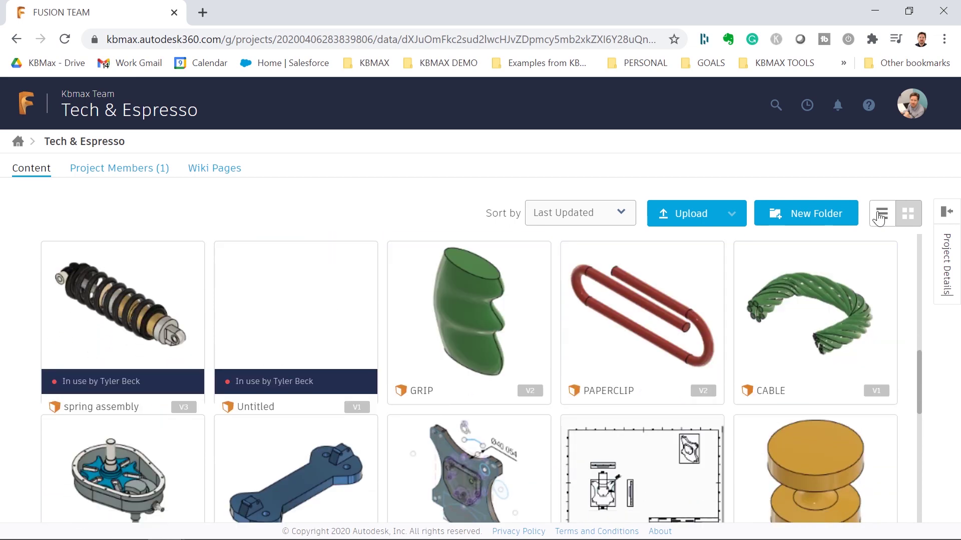
# Switch the project content back to the list view and look through the files down to the oldest loaded ones
pyautogui.click(879, 218)
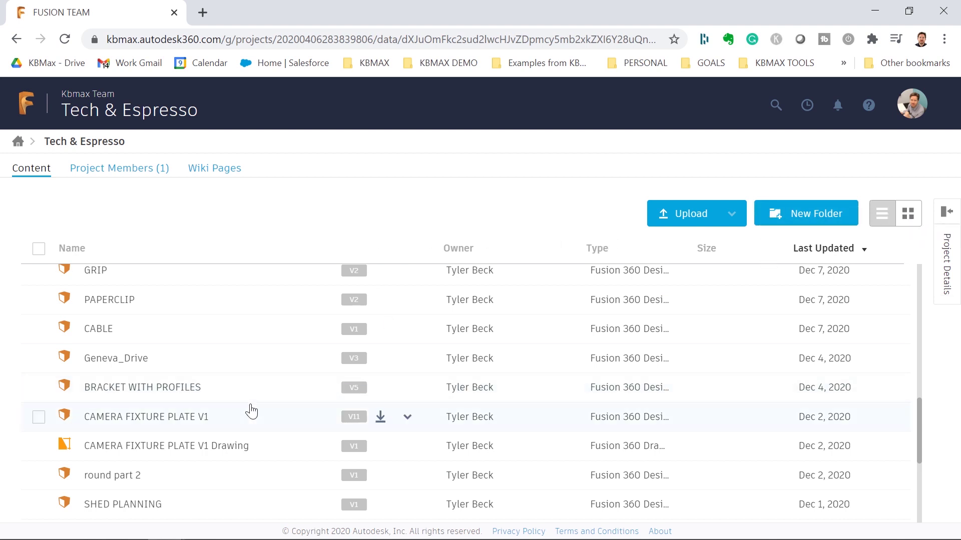
pyautogui.scroll(-5, 249, 409)
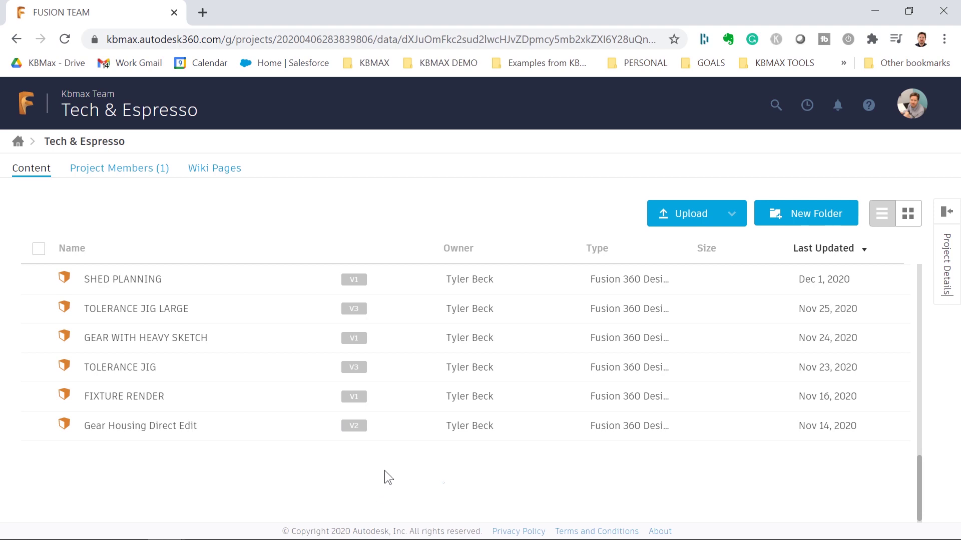
pyautogui.scroll(5, 424, 442)
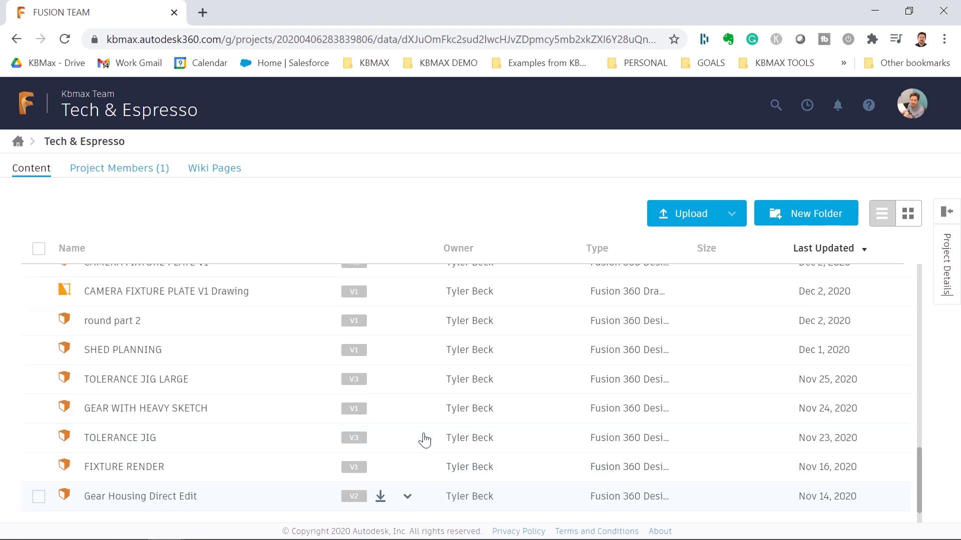
# Show the project content as thumbnails again and locate the CAMERA FIXTURE PLATE V1 design
pyautogui.click(916, 217)
pyautogui.scroll(-7, 420, 336)
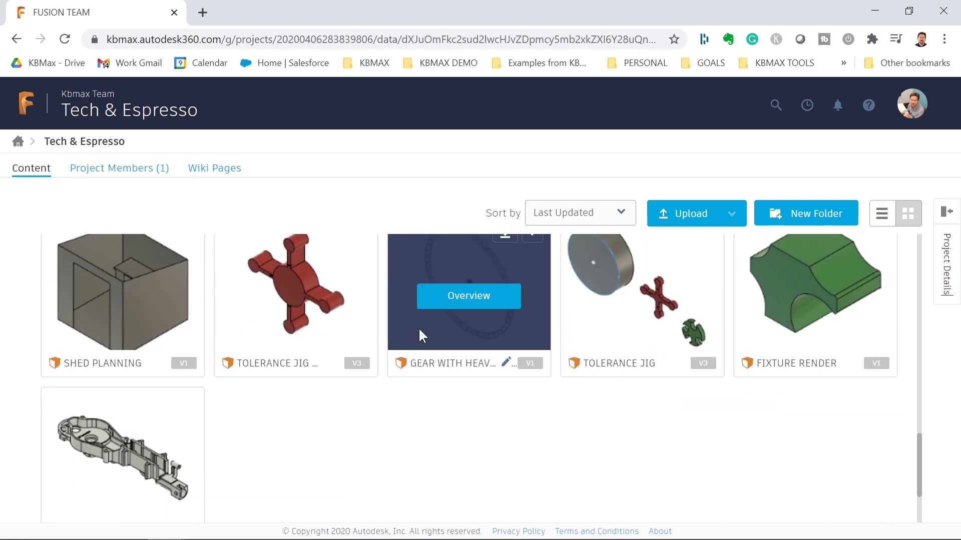
pyautogui.scroll(3, 533, 455)
pyautogui.moveTo(485, 290)
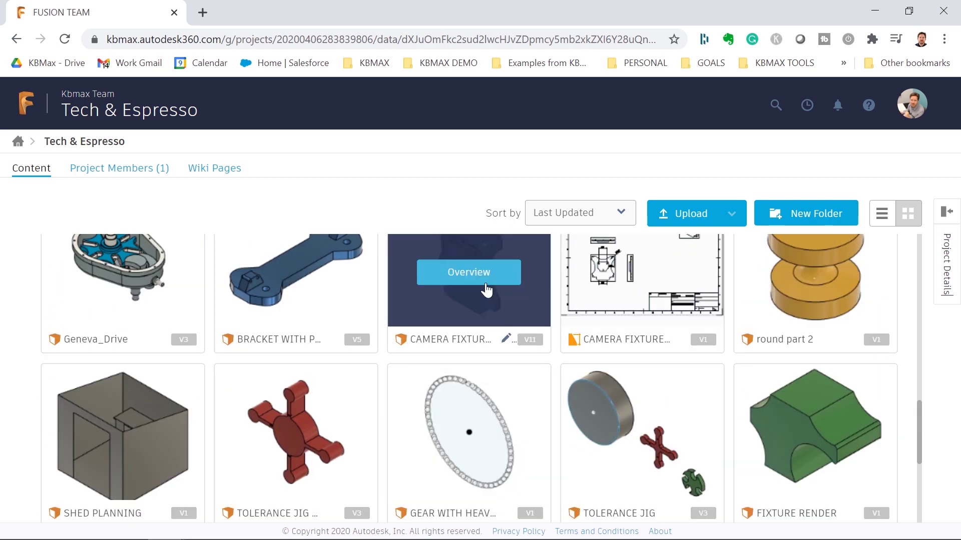